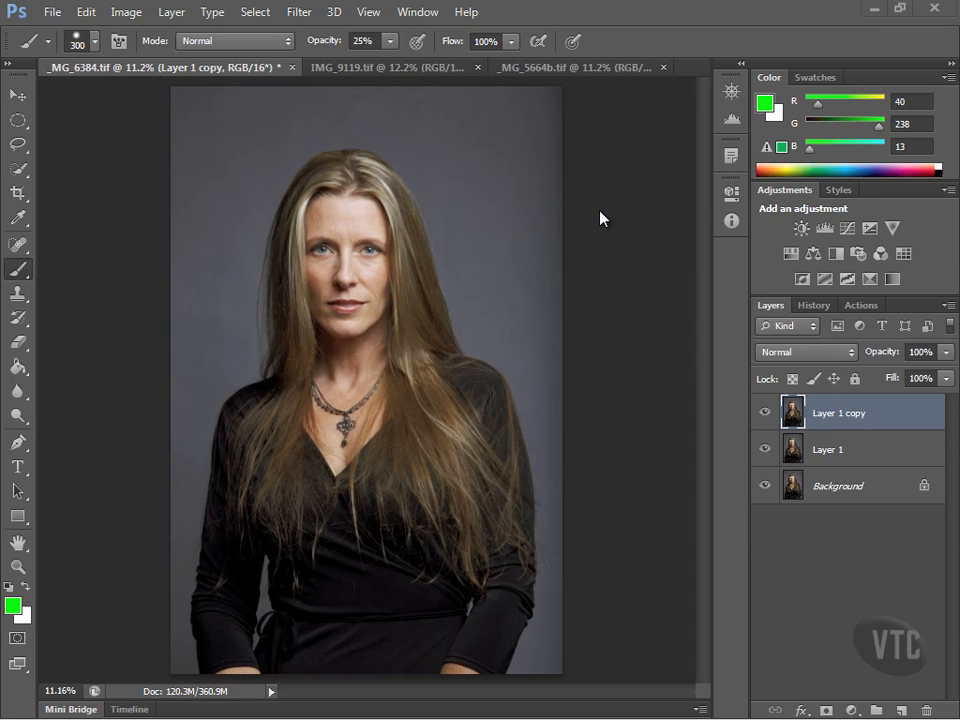
- Activate the Brush Tool and try larger and smaller tip sizes, finishing with a size of 250
left_click(21, 270)
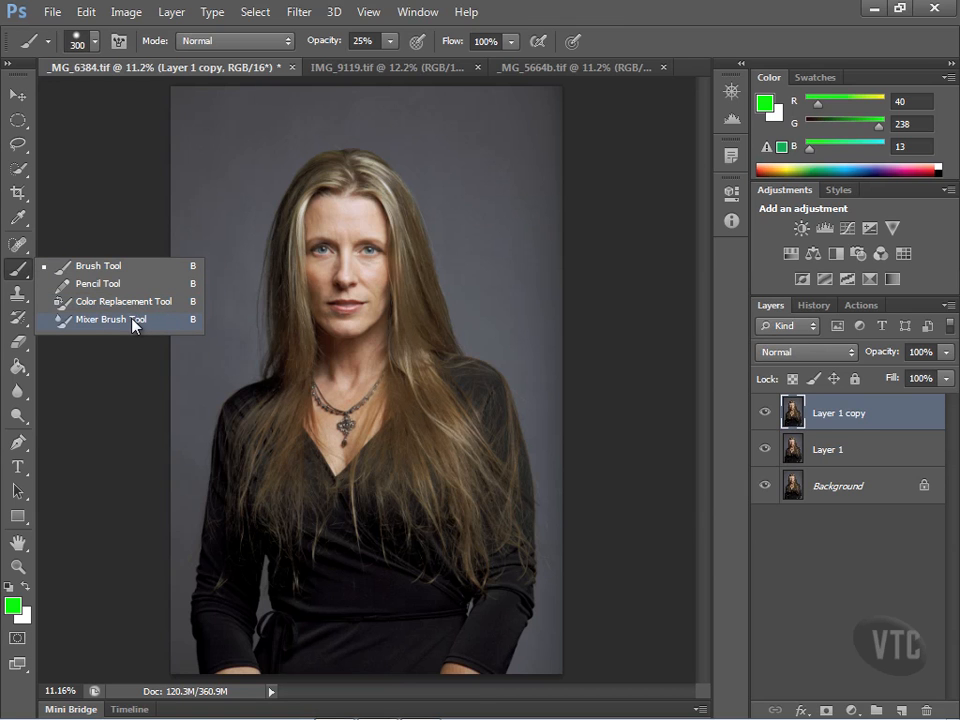
left_click(118, 268)
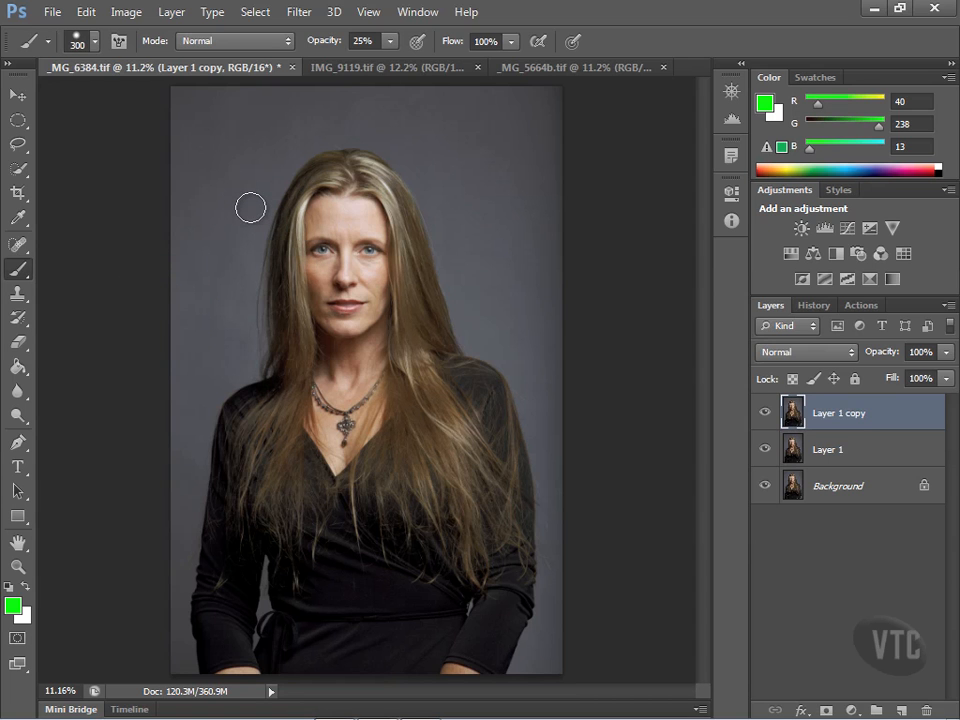
key("bracketright")
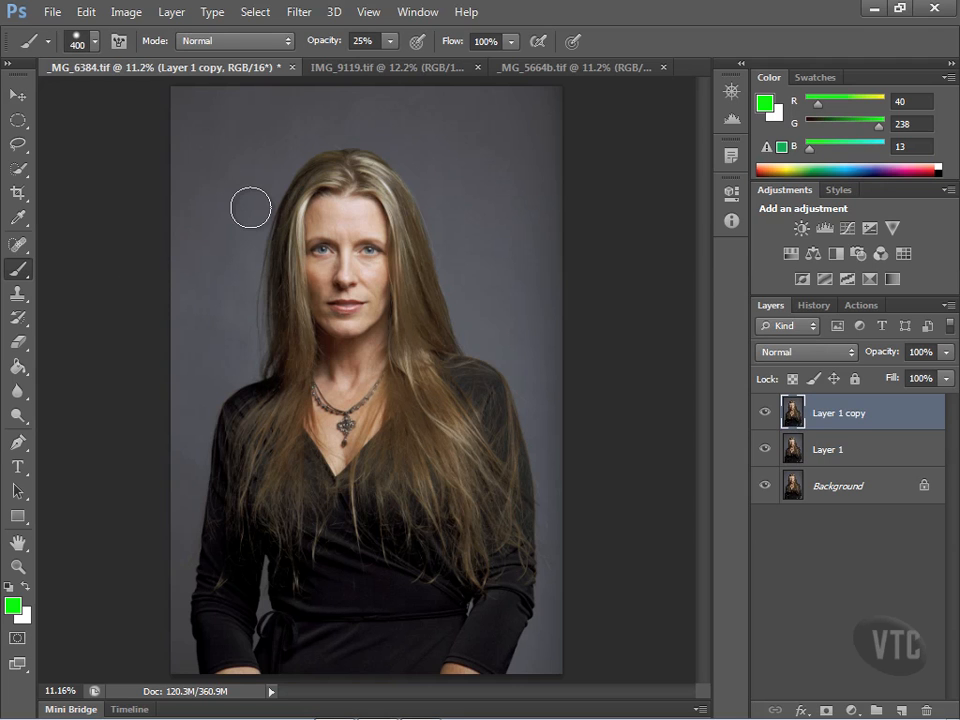
key("bracketright")
key("bracketright")
key("bracketright")
key("bracketright")
key("bracketright")
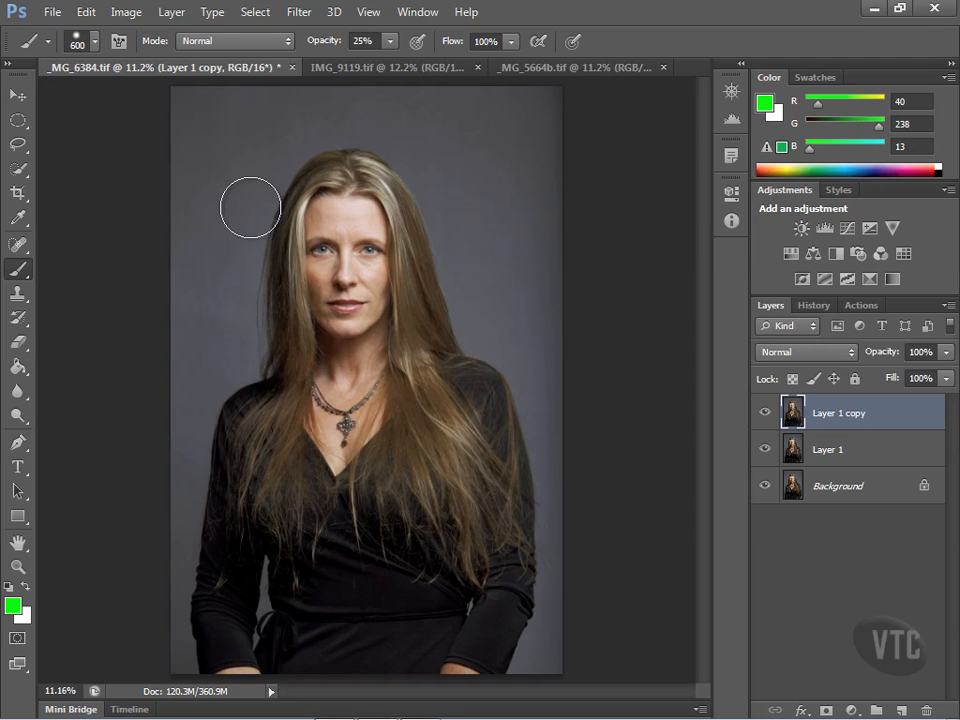
key("bracketleft")
key("bracketleft")
key("bracketleft")
key("bracketleft")
key("bracketleft")
key("bracketleft")
key("bracketleft")
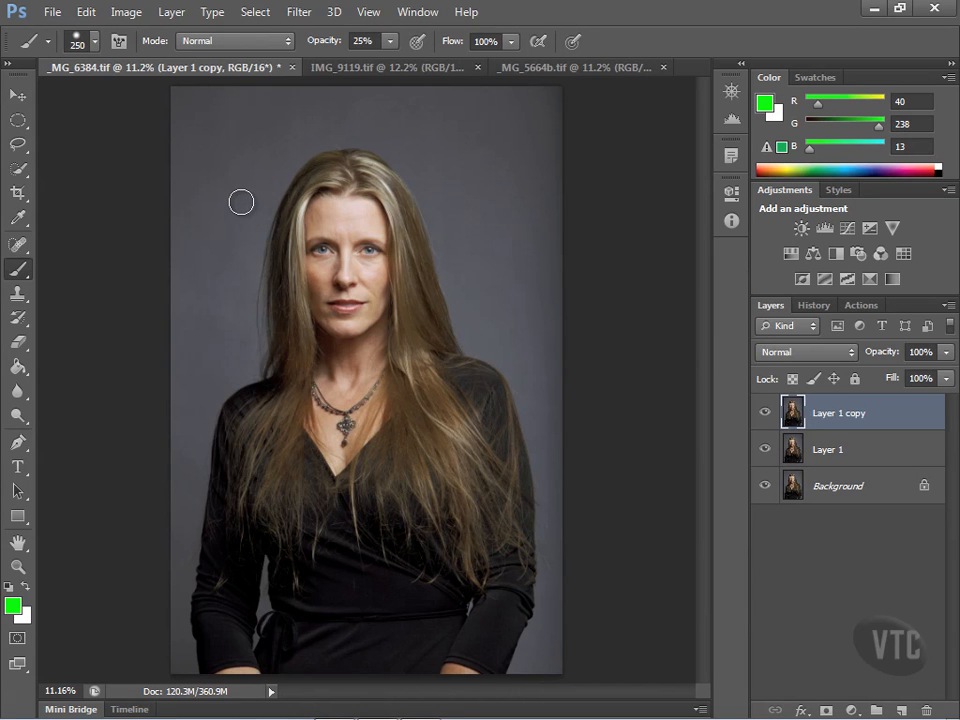
- Change the foreground color to a bright red, hex ee280d
left_click(13, 607)
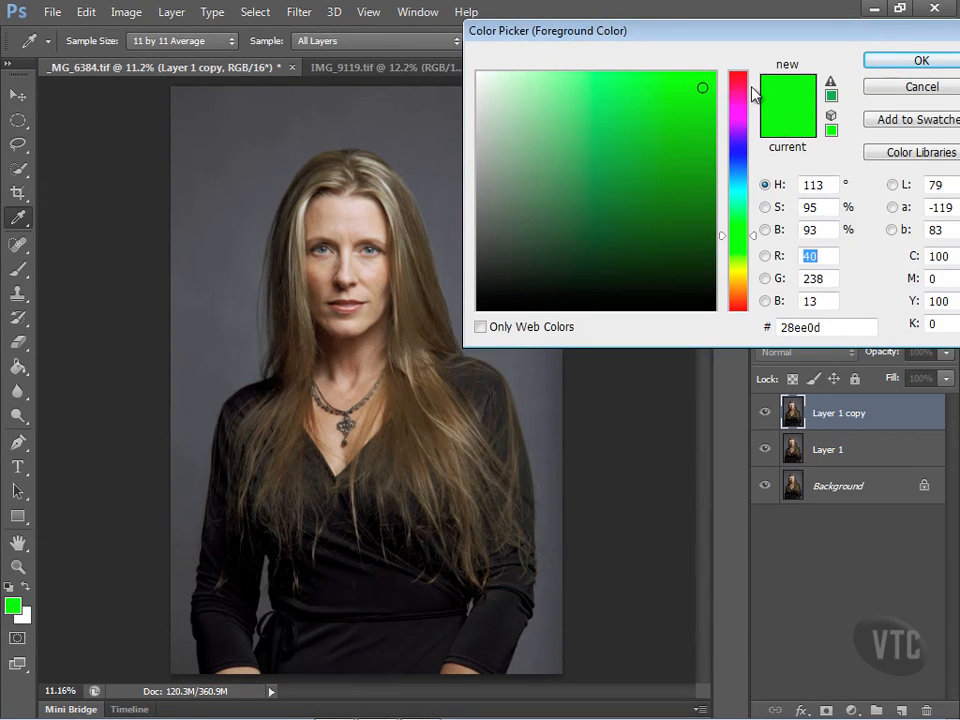
left_click_drag(741, 90, 742, 305)
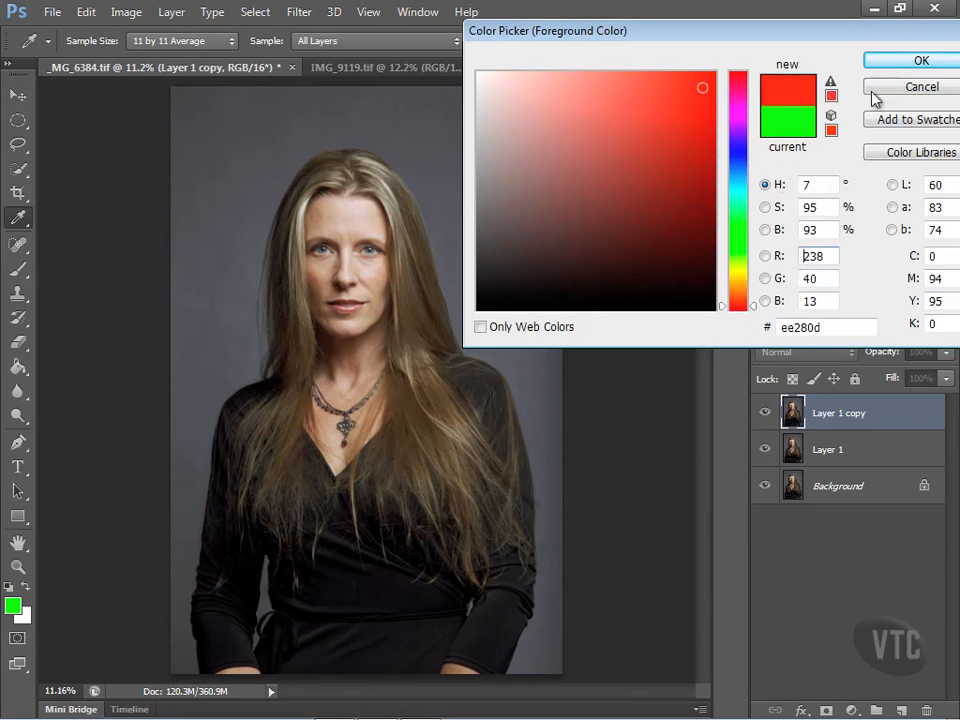
left_click(921, 62)
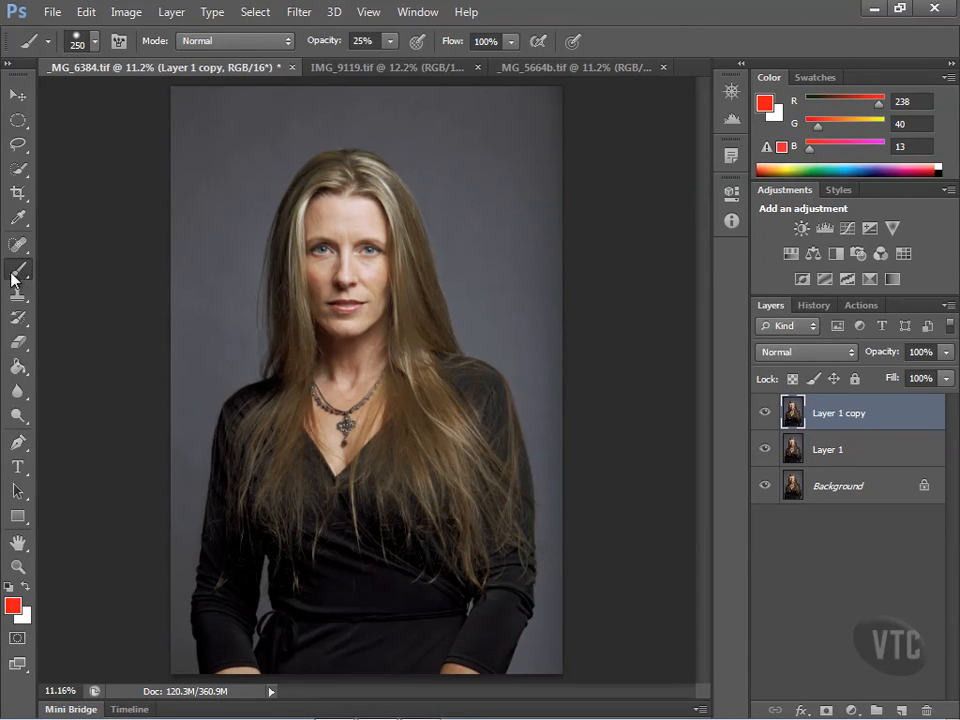
- Paint a red stroke down the portrait at 25% brush opacity and a second one at 100% opacity
left_click_drag(268, 173, 284, 194)
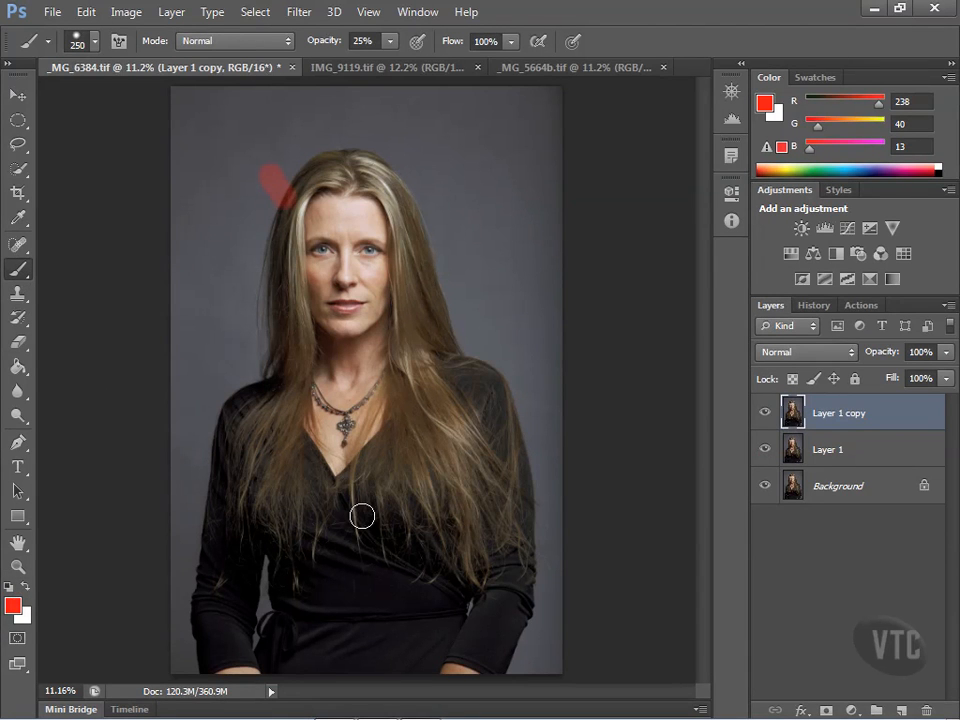
left_click(361, 515, "shift")
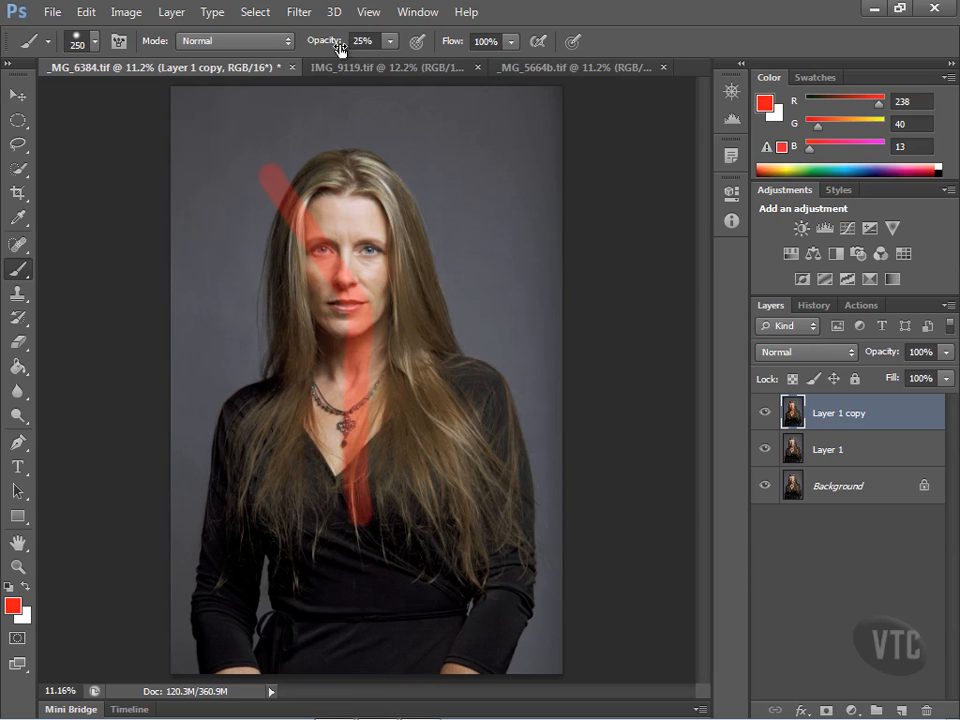
left_click(390, 42)
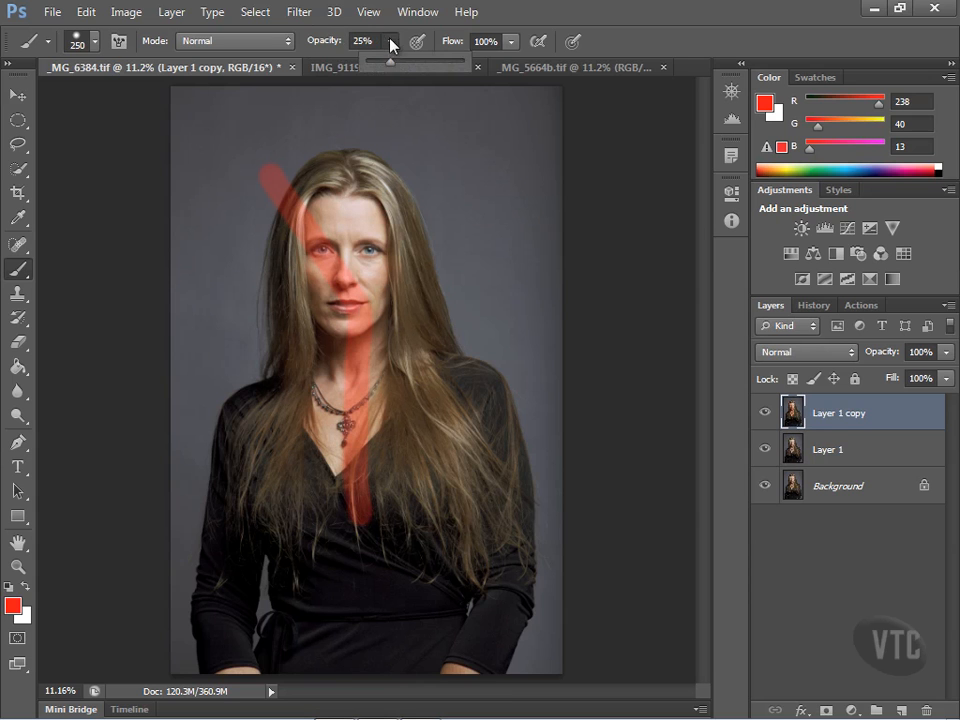
left_click_drag(391, 64, 462, 62)
mouse_move(308, 158)
left_mouse_down()
mouse_move(360, 221)
mouse_move(415, 527)
left_mouse_up()
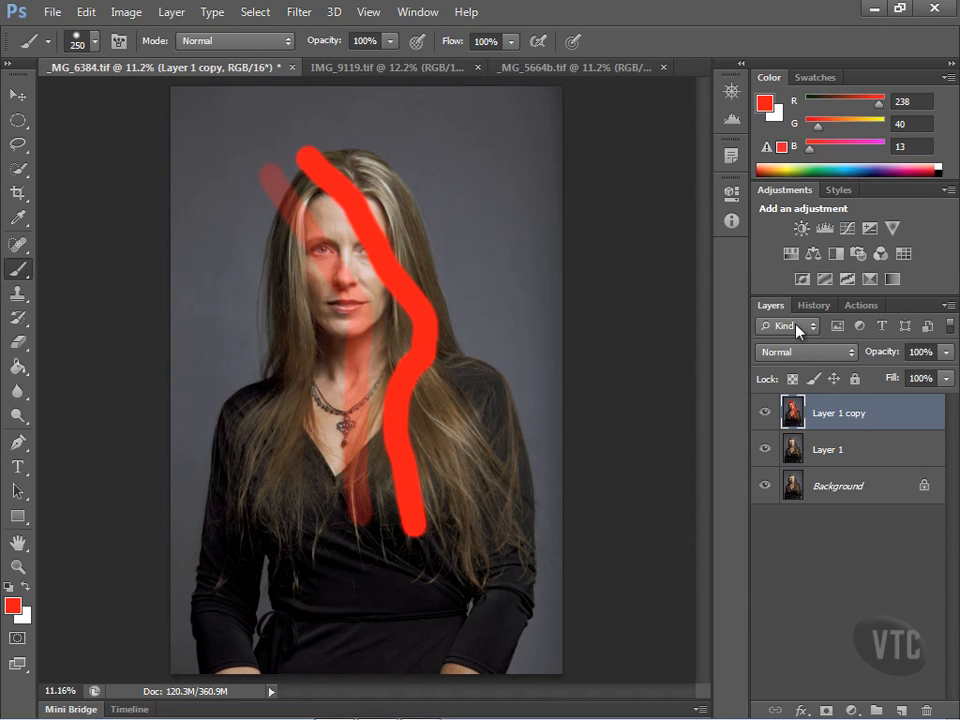
- Undo both red brush strokes by returning to the second Layer Via Copy history state
left_click(814, 305)
left_click(827, 386)
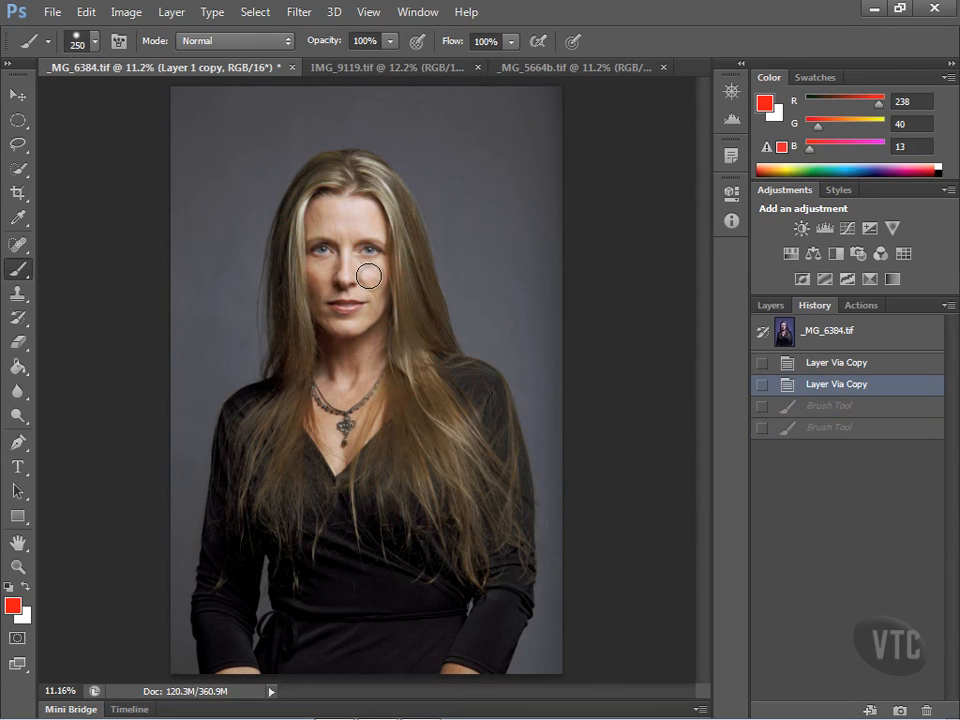
left_click(769, 306)
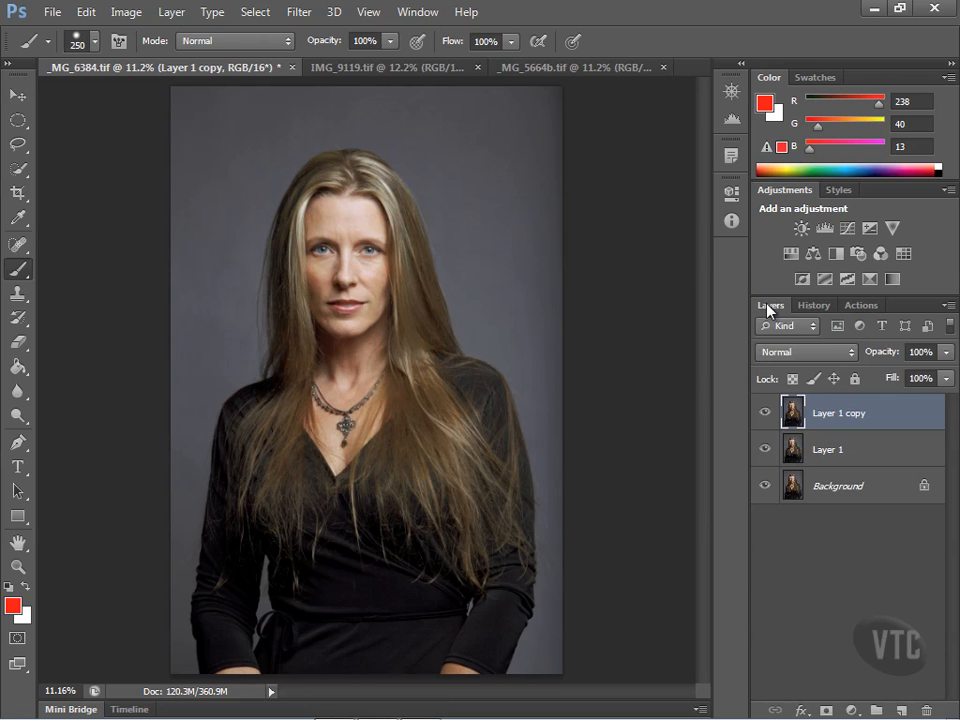
- Add a layer mask to Layer 1 copy, hide that layer and make Layer 1 active
left_click(826, 710)
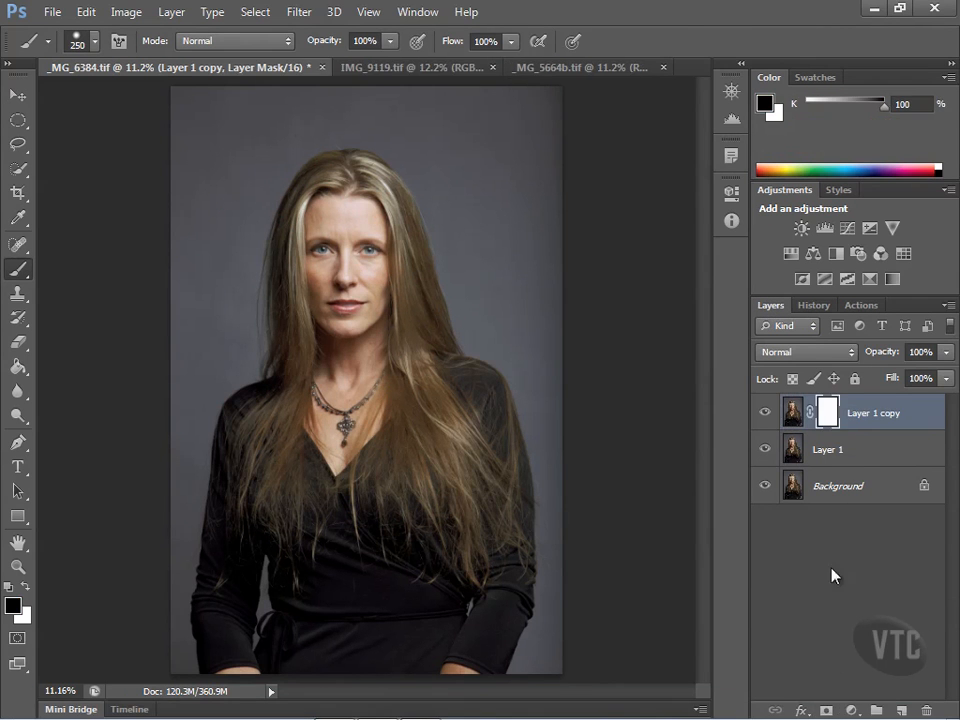
left_click(826, 450)
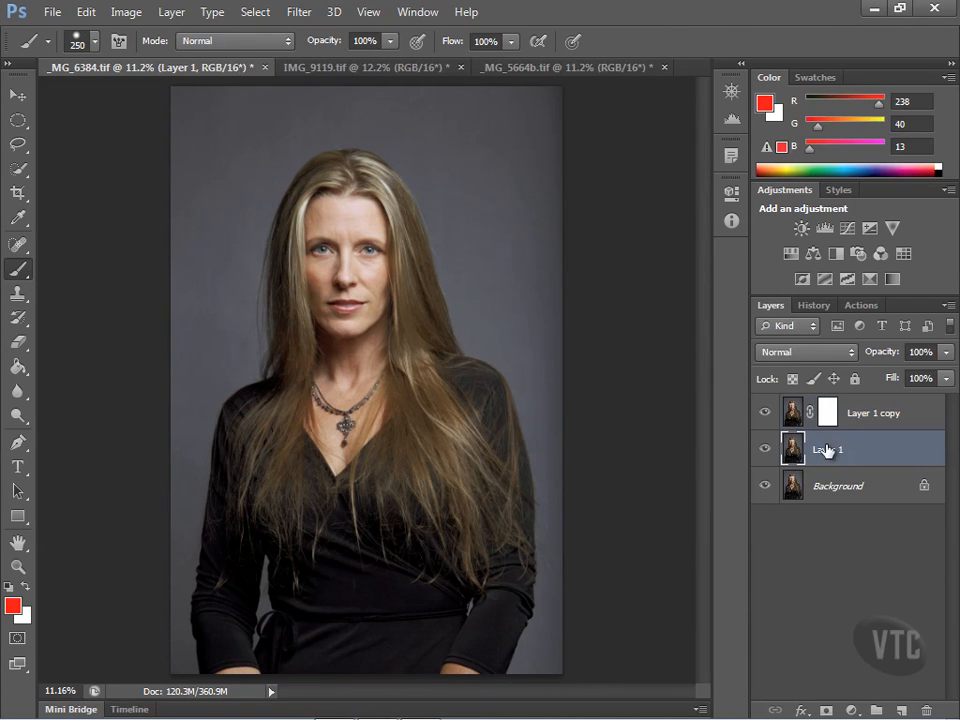
left_click(766, 414)
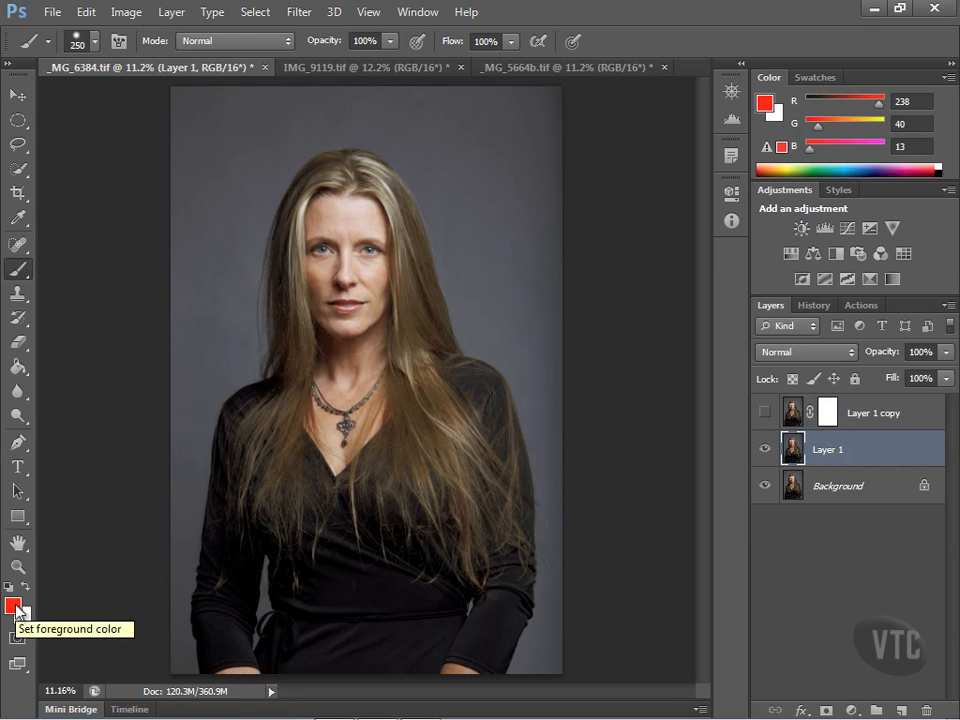
- Paint red over the face and neck on Layer 1 with a size 1000 brush in Linear Light mode
left_click(281, 41)
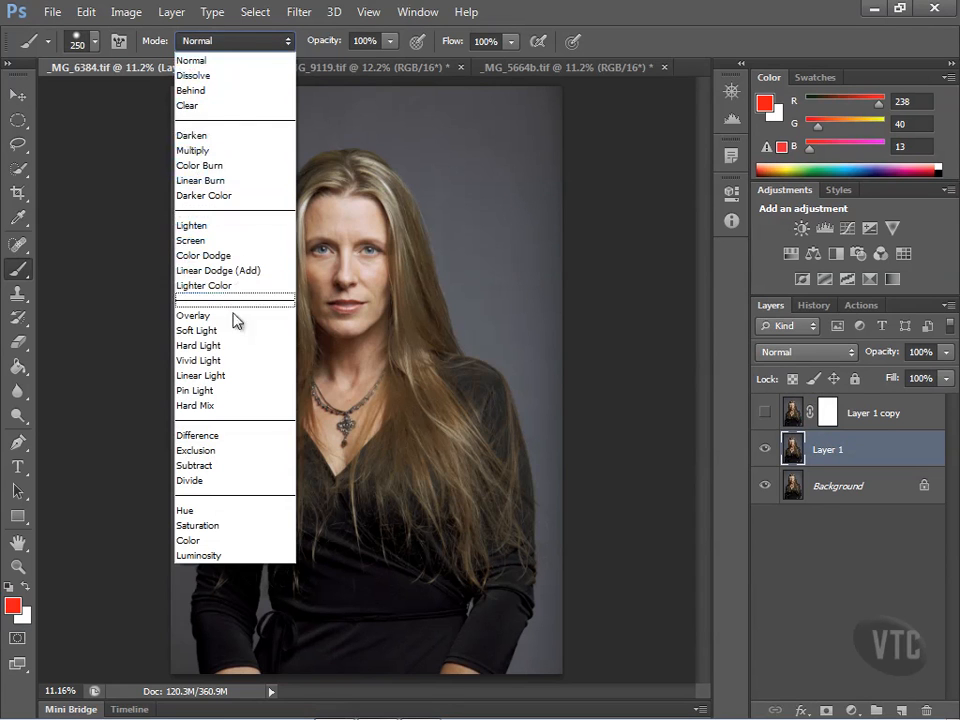
left_click(240, 376)
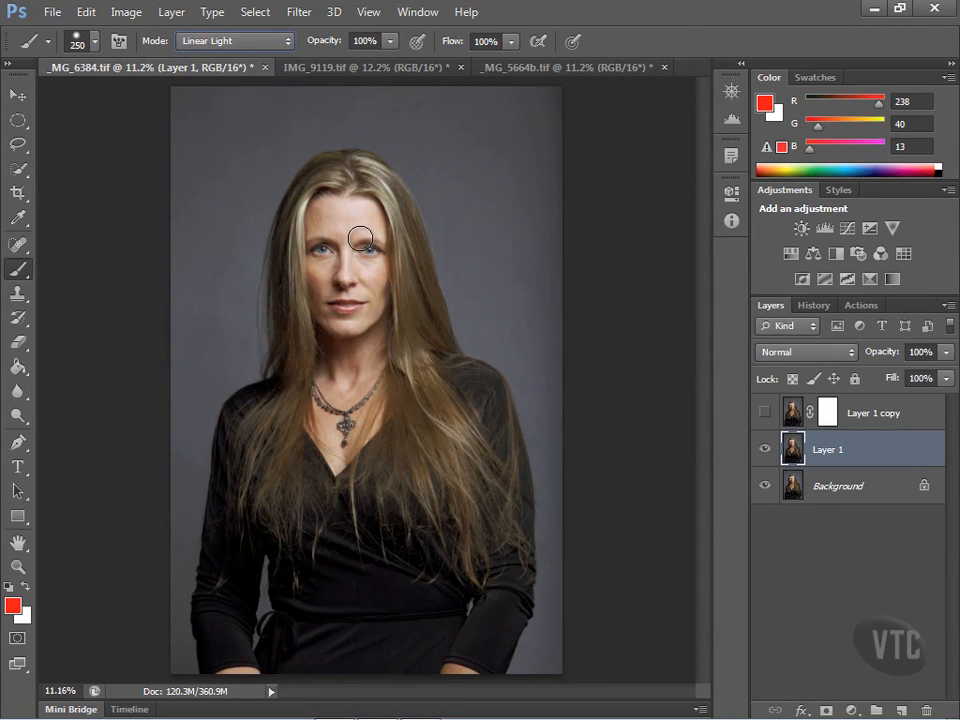
key("bracketright")
key("bracketright")
key("bracketright")
key("bracketright")
key("bracketright")
key("bracketright")
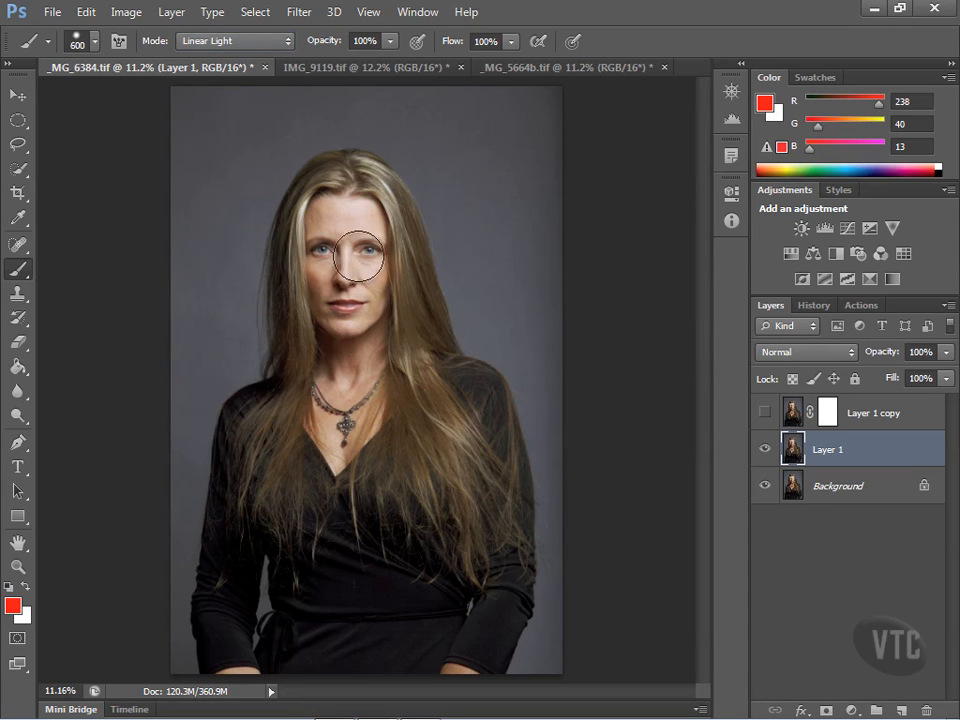
key("bracketright")
key("bracketright")
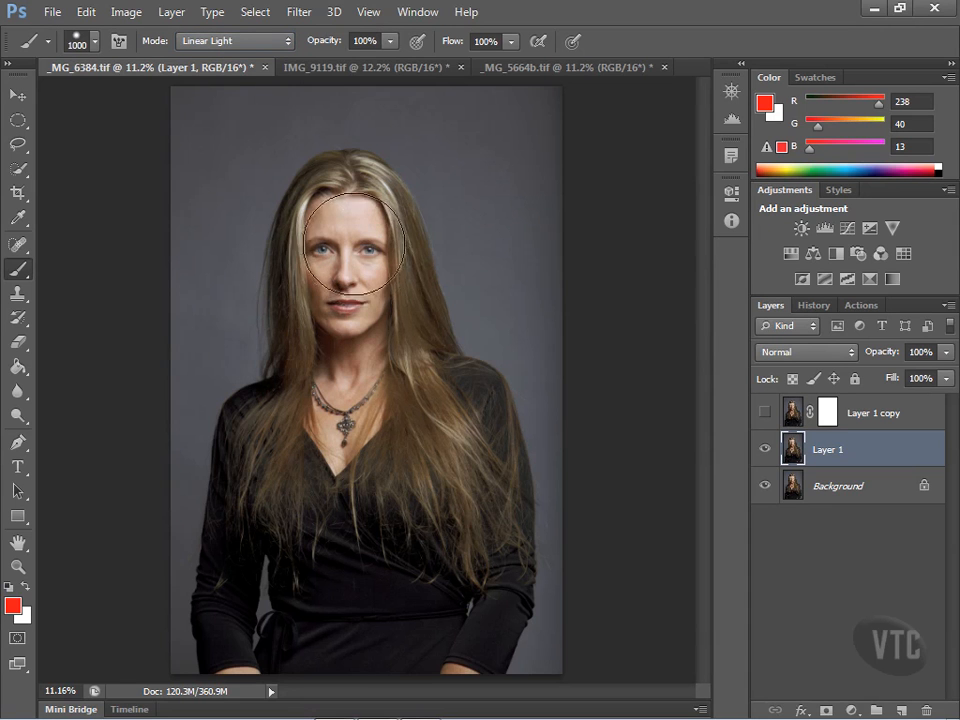
left_click_drag(345, 222, 338, 410)
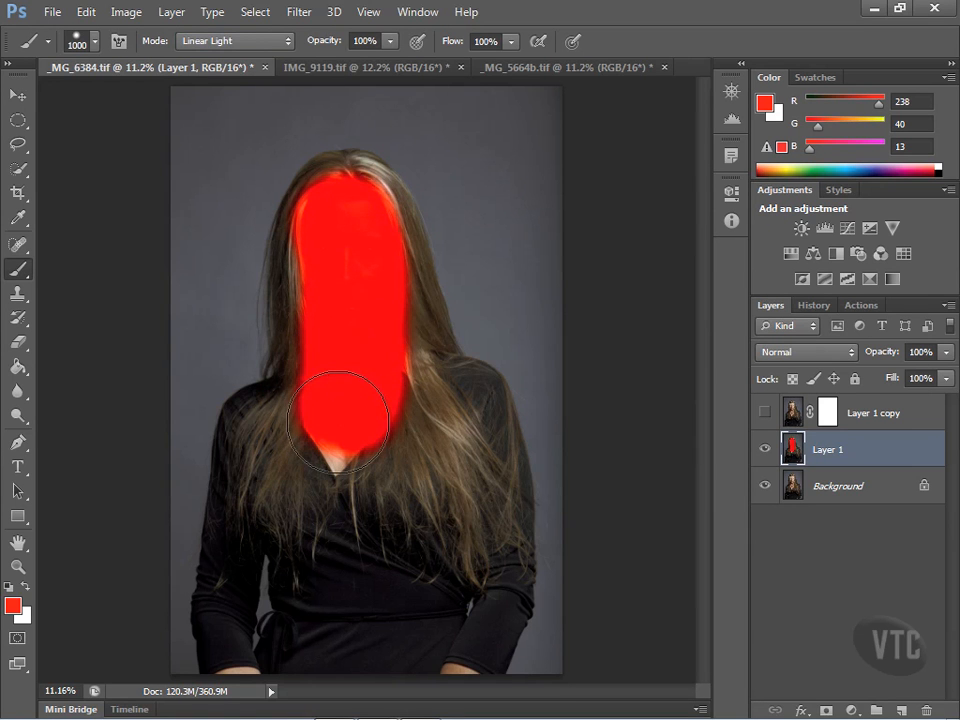
- Undo the Linear Light stroke and set the brush blending mode to Difference
left_click(818, 305)
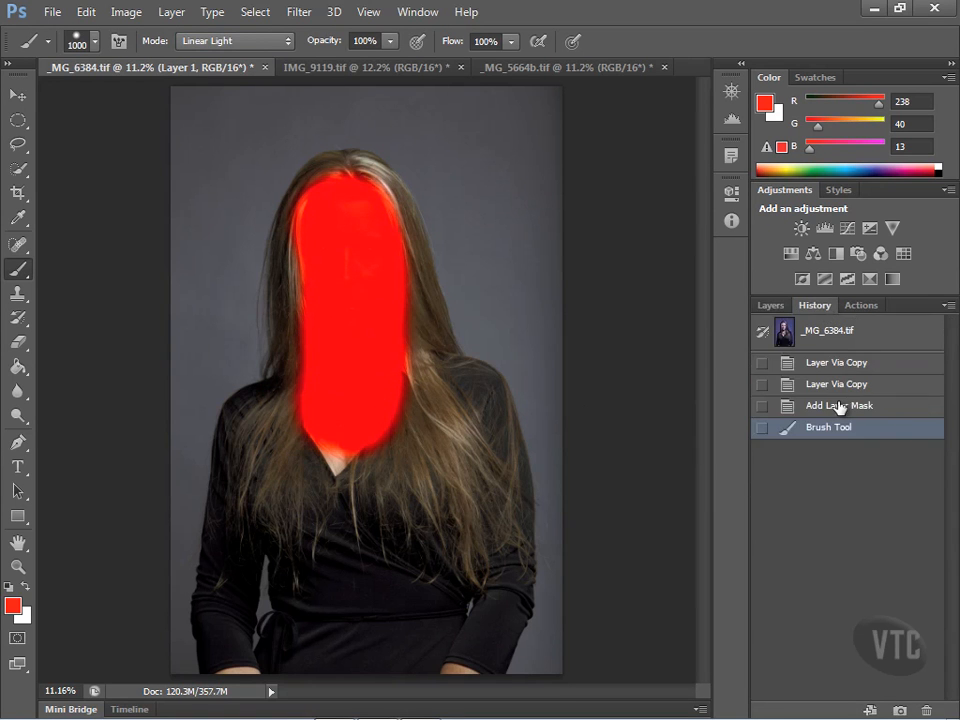
left_click(837, 405)
left_click(287, 42)
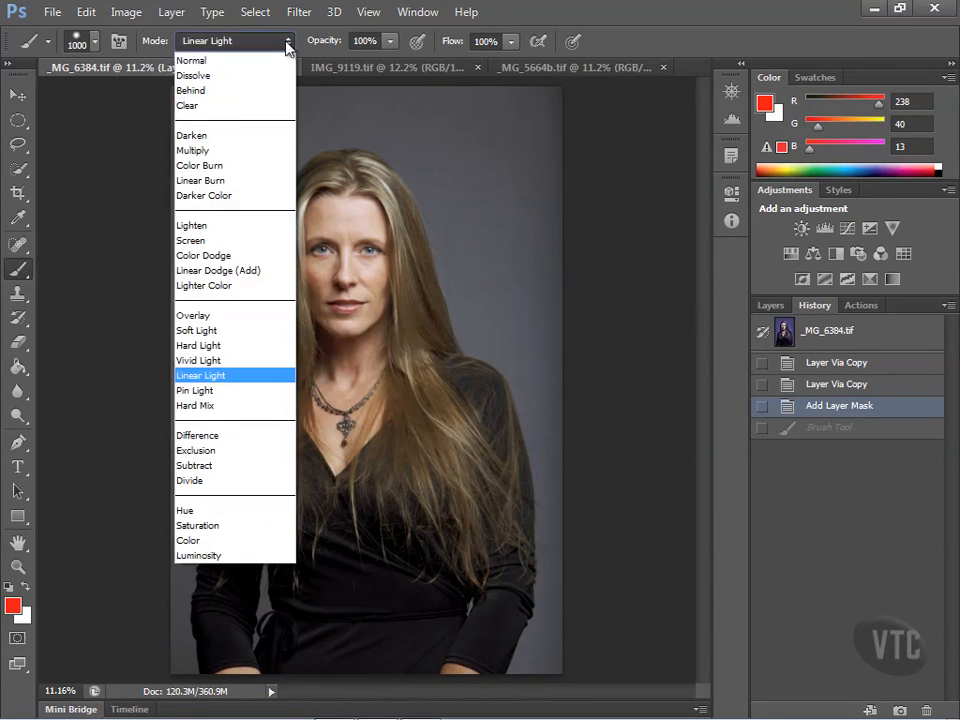
left_click(285, 432)
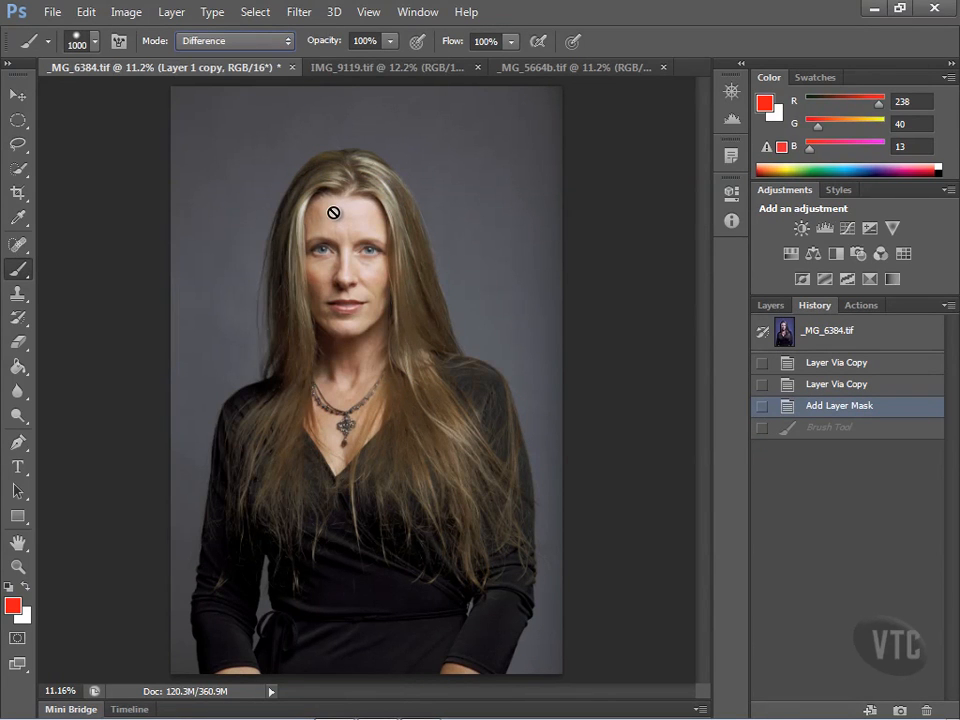
- Paint over the face, neck and chest on Layer 1 with the red Difference brush
left_click(770, 305)
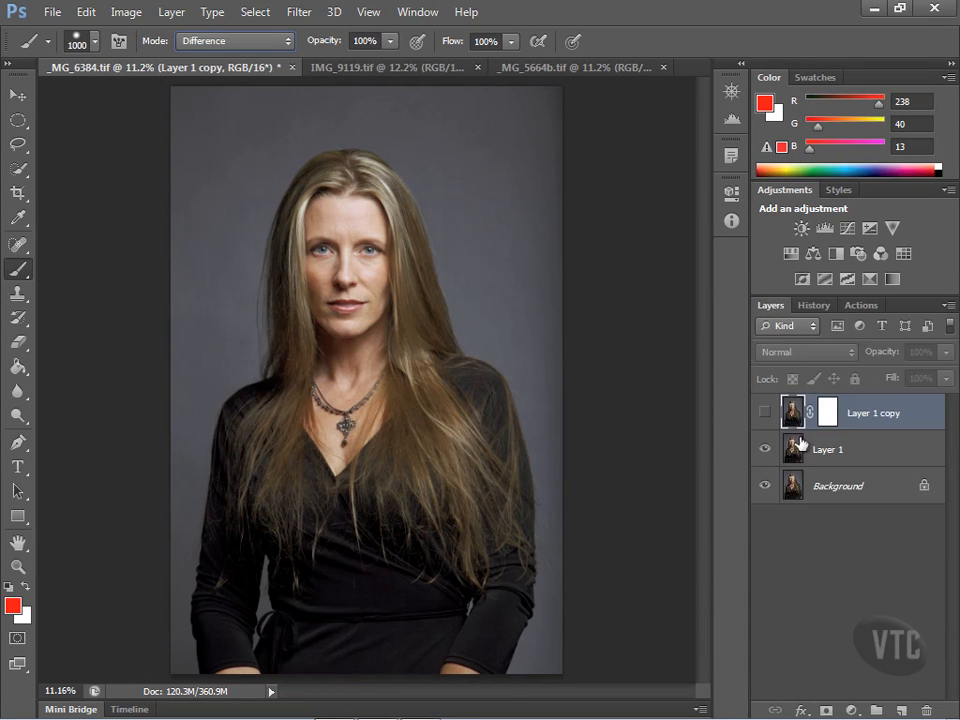
left_click(840, 452)
left_click_drag(345, 195, 355, 205)
mouse_move(356, 297)
left_mouse_down()
mouse_move(331, 395)
mouse_move(336, 488)
left_mouse_up()
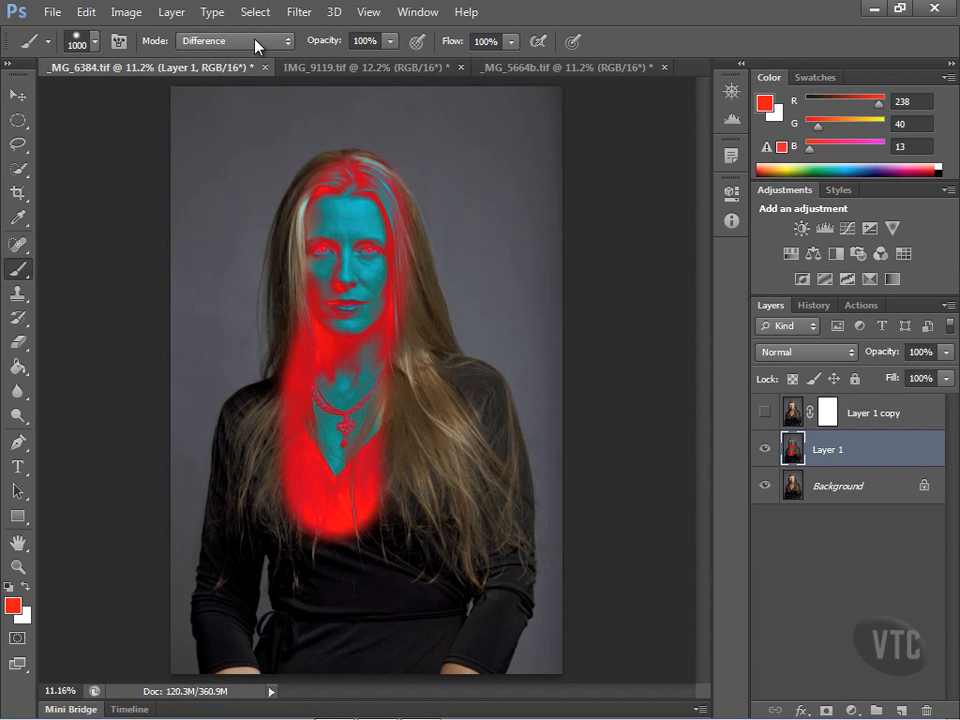
left_click(255, 40)
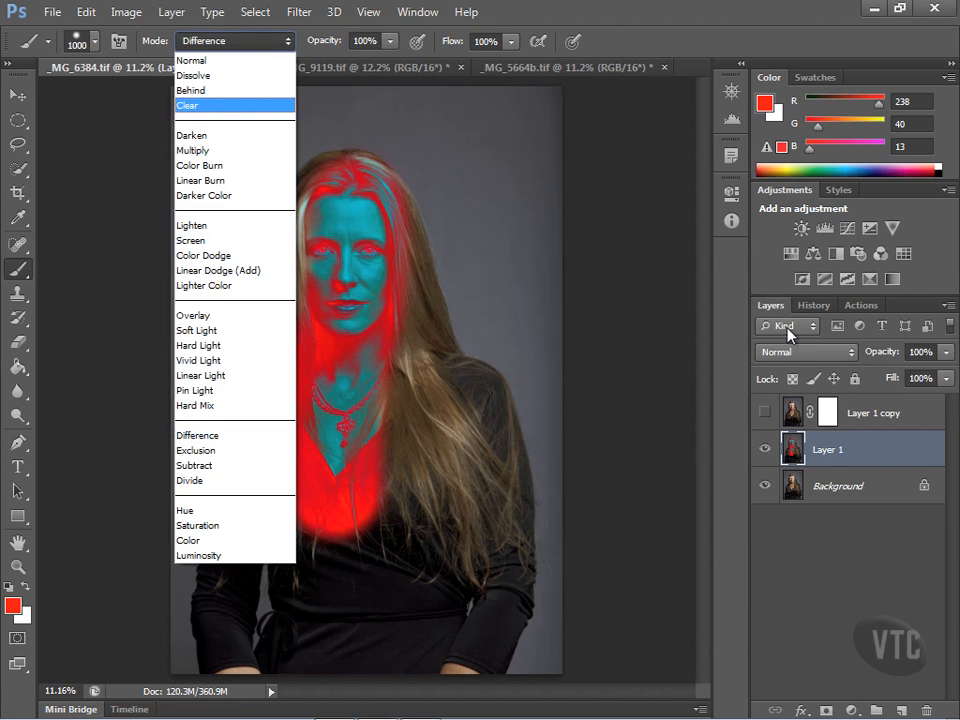
left_click(846, 354)
left_click(846, 354)
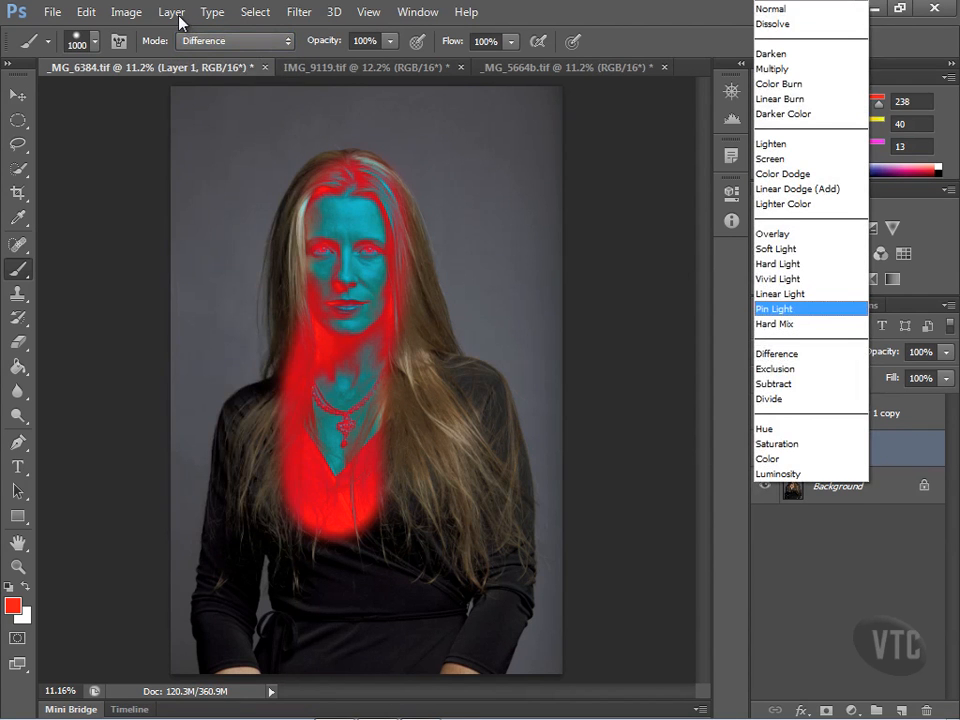
left_click(272, 41)
left_click(272, 43)
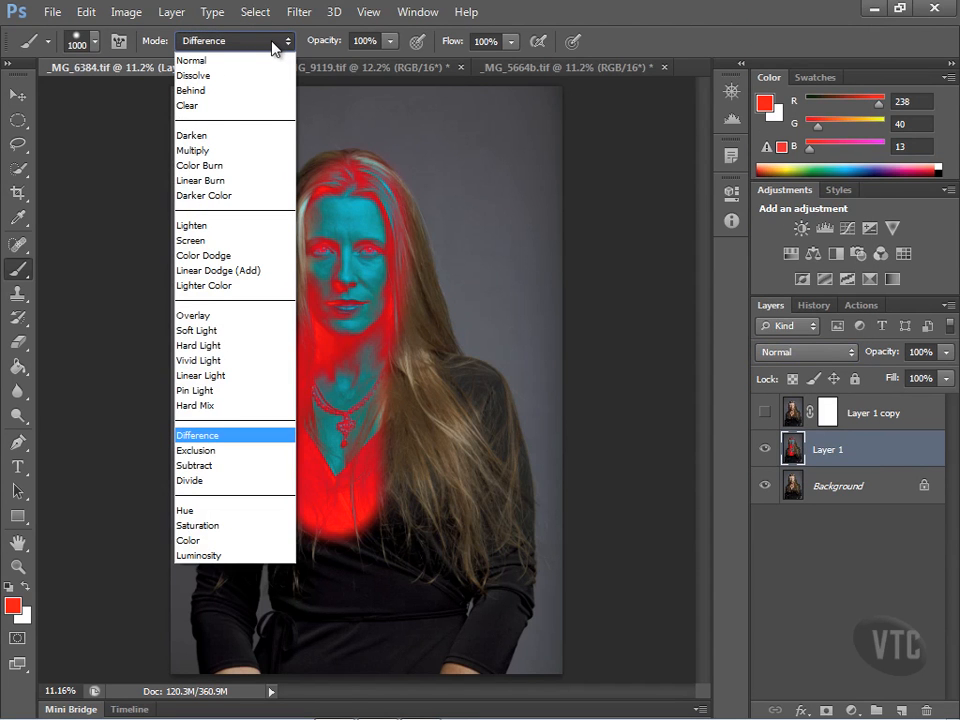
left_click(660, 32)
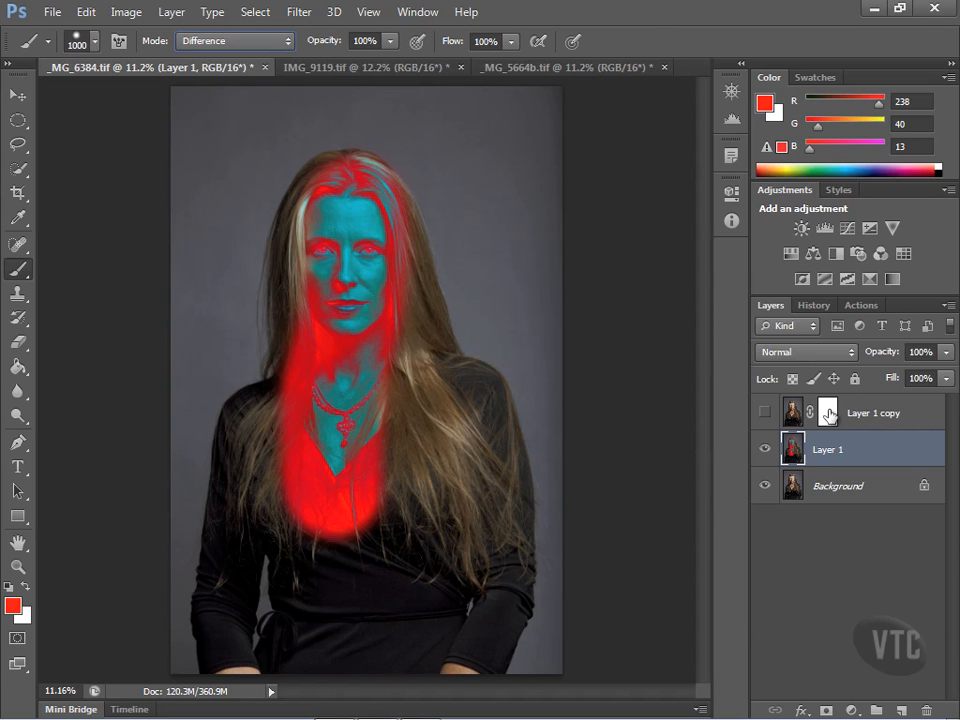
- Show Layer 1 copy again and make its layer mask the painting target
left_click(829, 414)
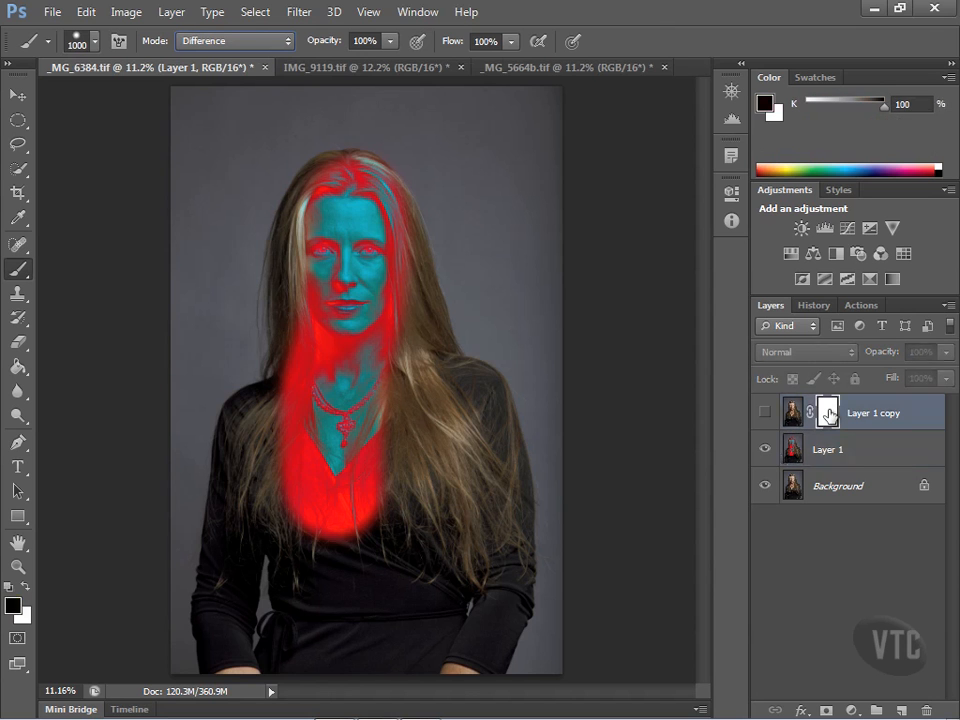
left_click(765, 414)
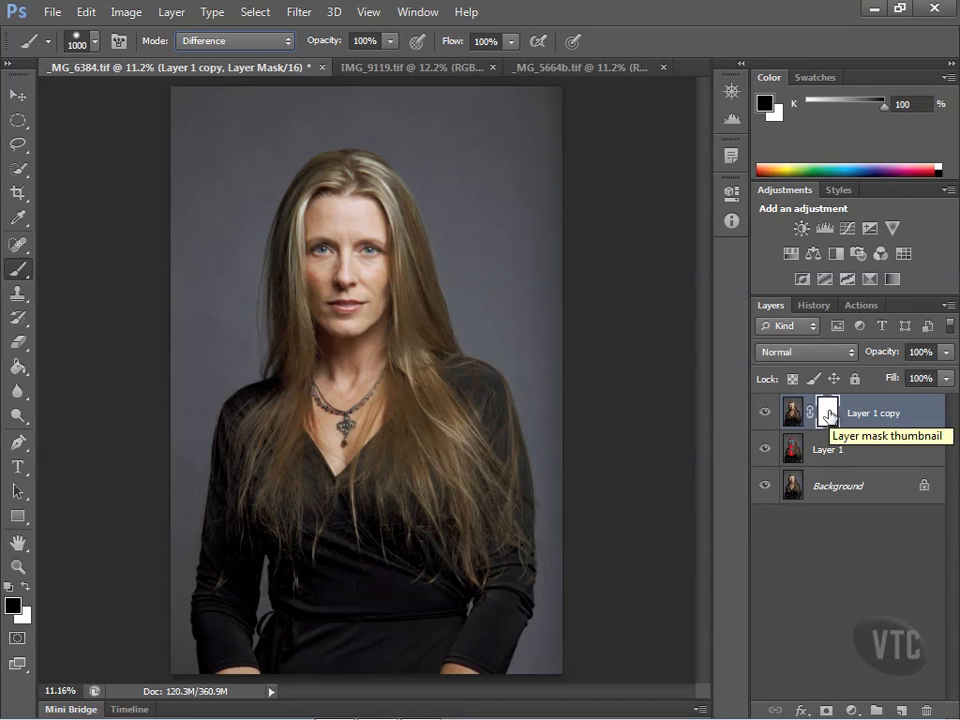
double_click(829, 414)
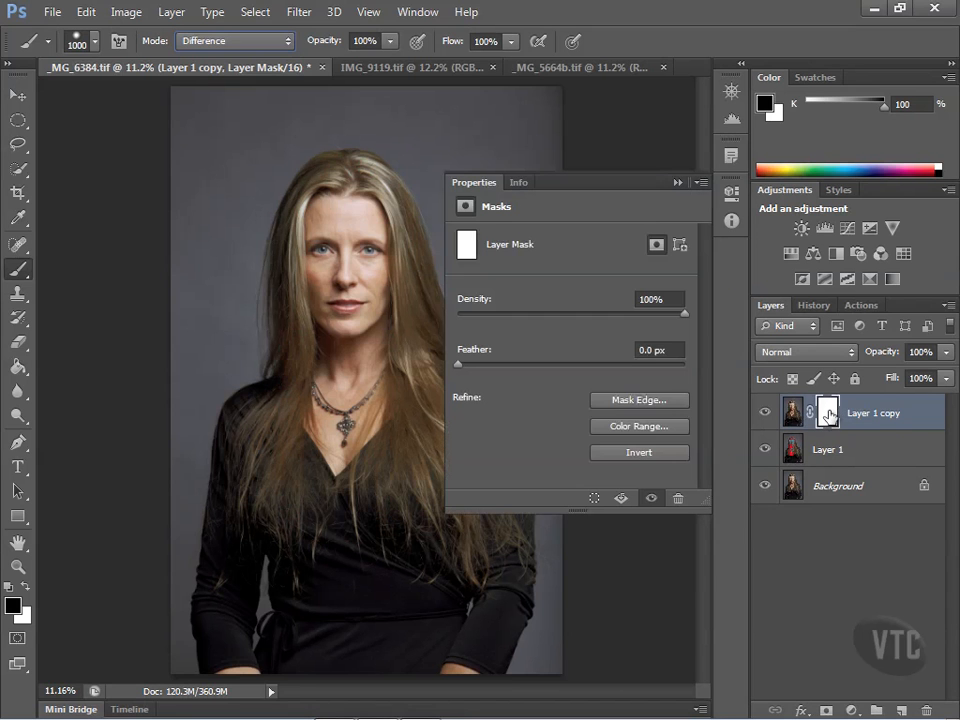
left_click(678, 184)
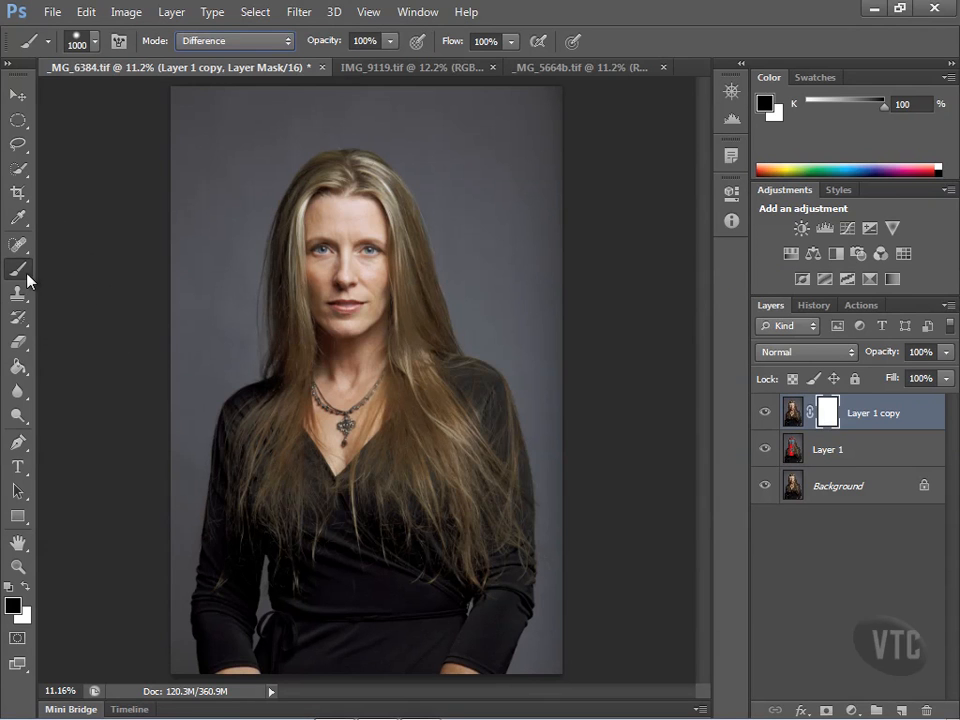
- Set the brush opacity to 18% and its blending mode to Normal
left_click(390, 41)
left_click_drag(395, 66, 312, 64)
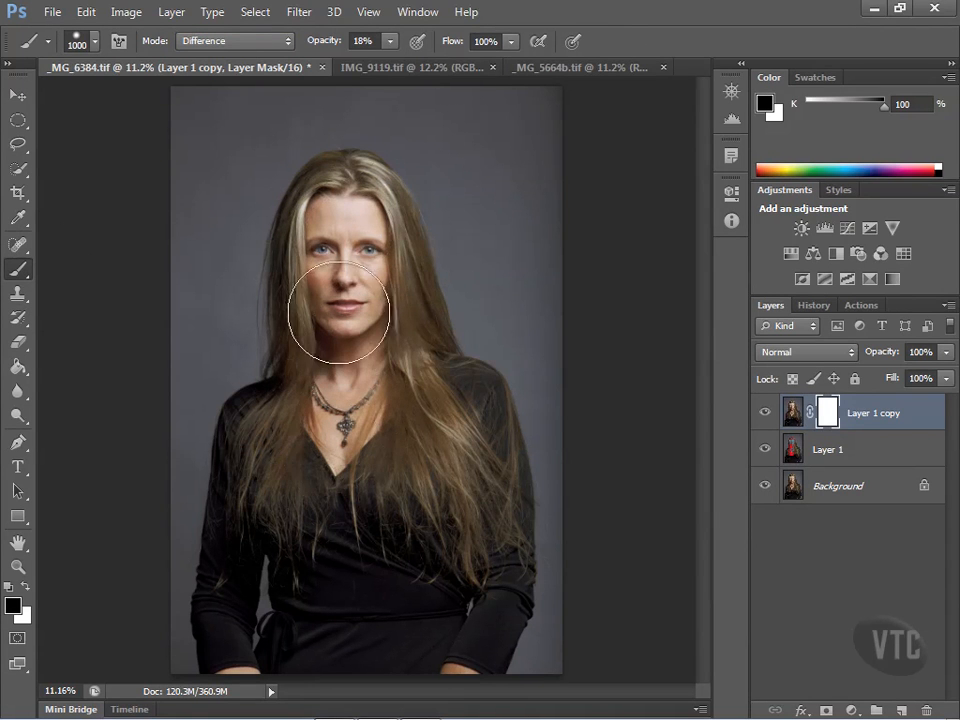
left_click(286, 41)
left_click(285, 62)
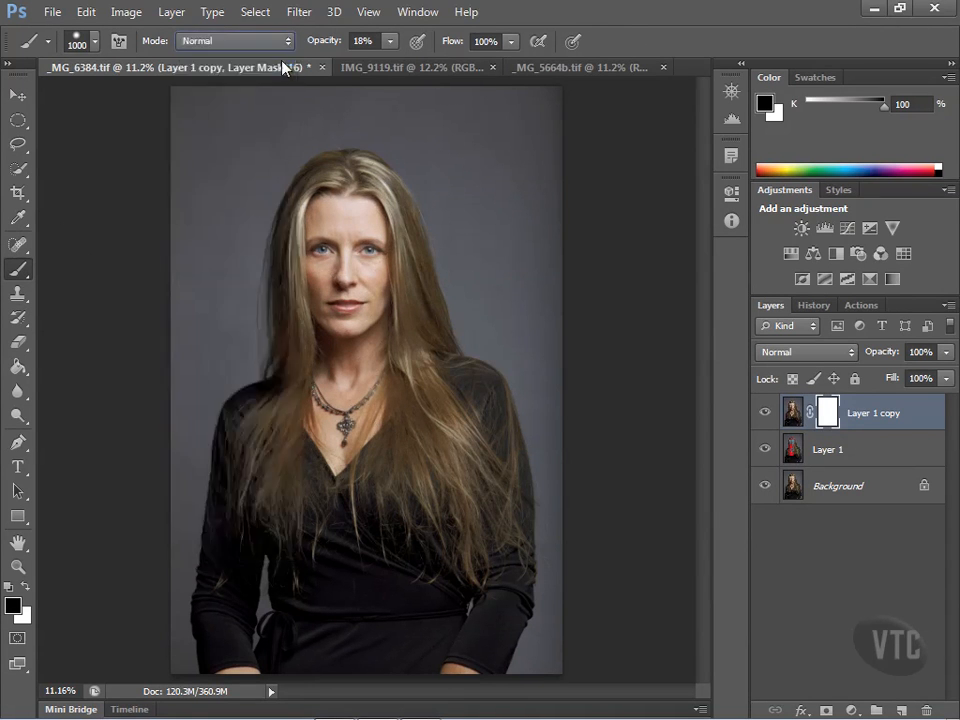
- Paint repeated black strokes on the Layer 1 copy mask over the face, neck and chest to partly reveal Layer 1
mouse_move(346, 226)
left_mouse_down()
mouse_move(345, 375)
mouse_move(320, 435)
left_mouse_up()
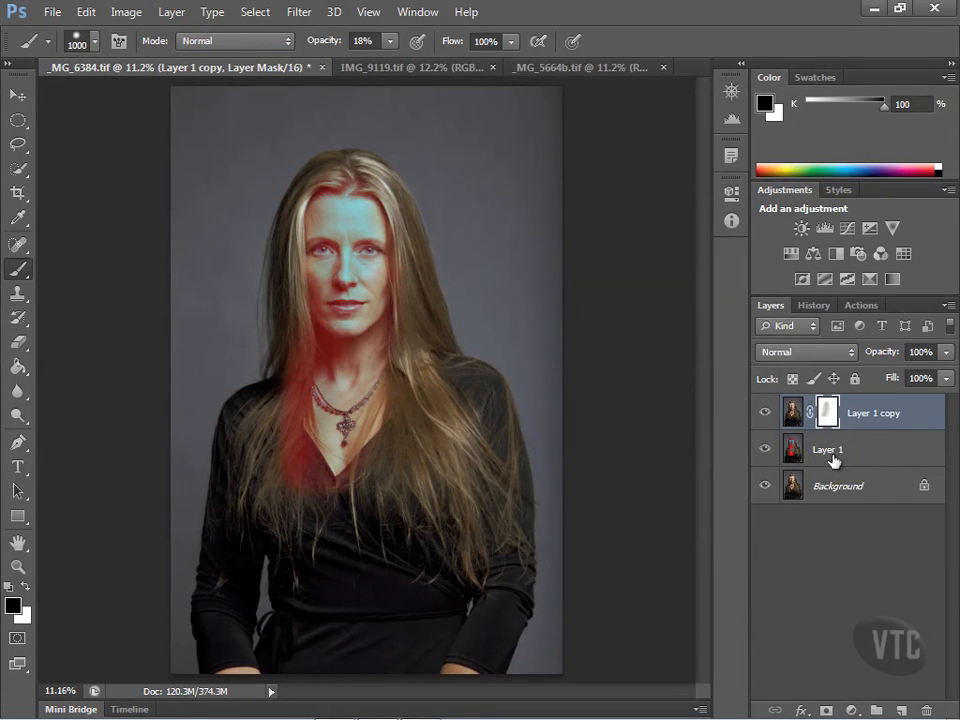
left_click(767, 413)
left_click(767, 413)
left_click_drag(387, 216, 373, 480)
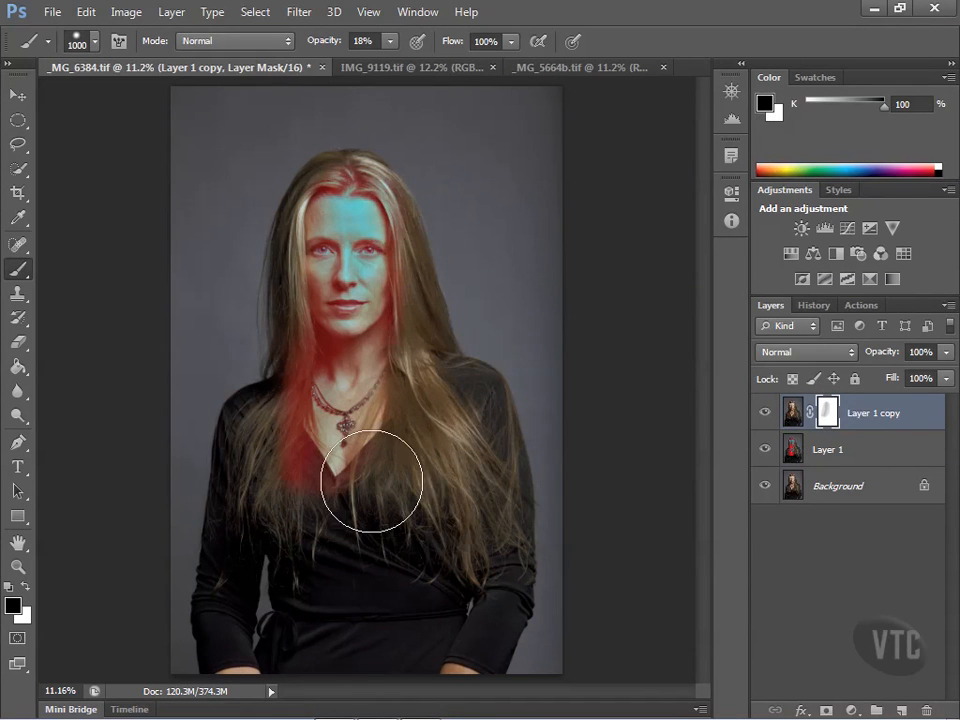
left_click_drag(347, 171, 330, 489)
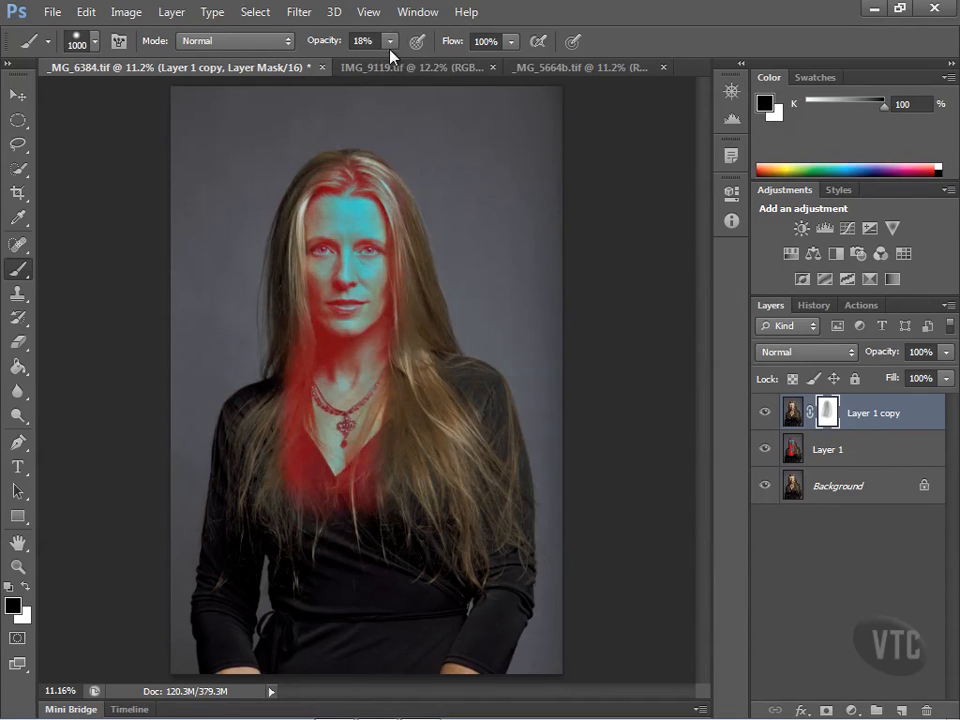